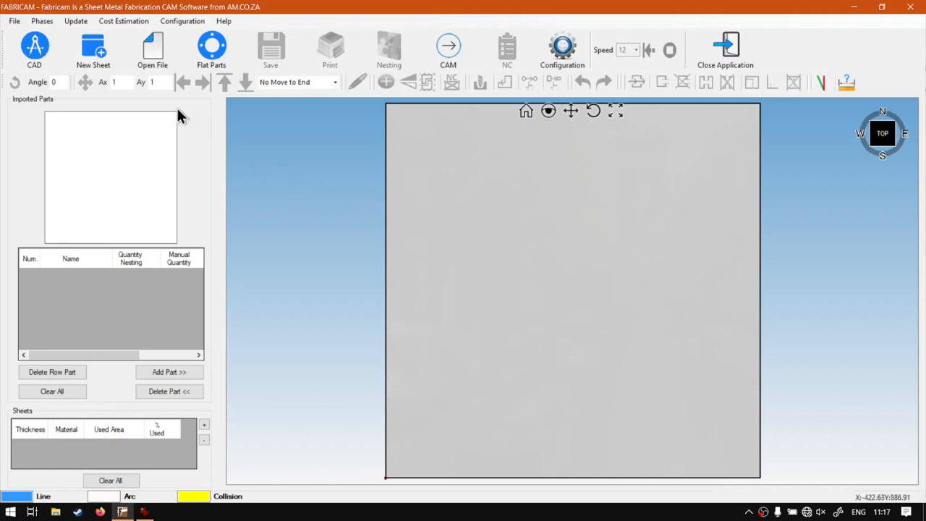
Open the Art fashion-2757090_1280 drawing for import and set its manual quantity to 1.
left_click(160, 70)
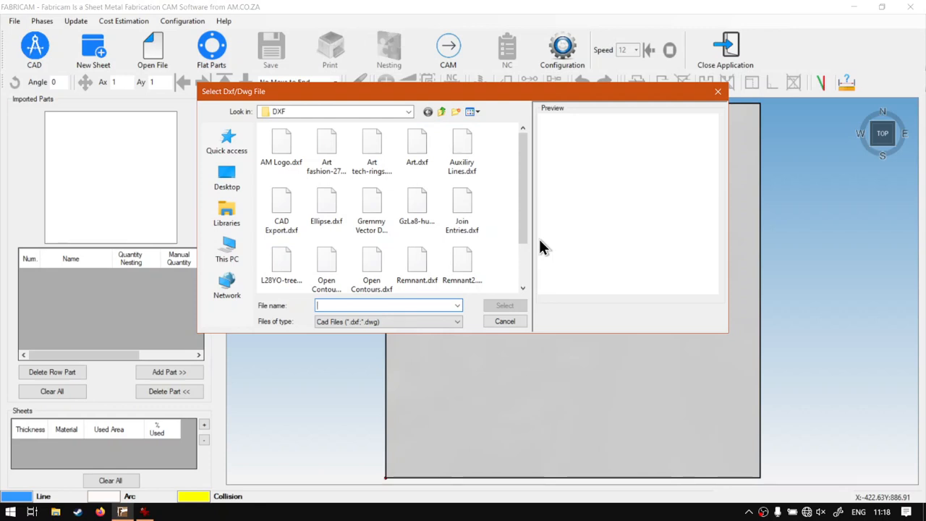
left_click(330, 147)
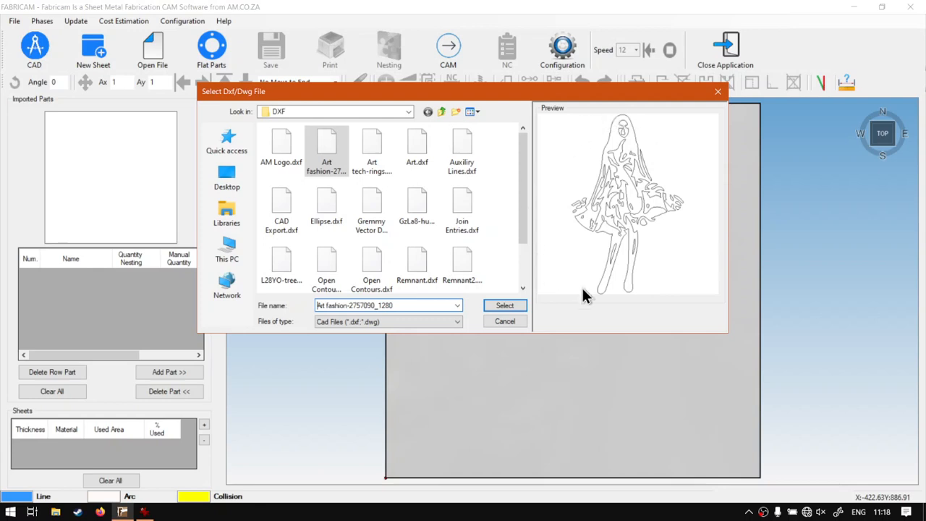
left_click(506, 306)
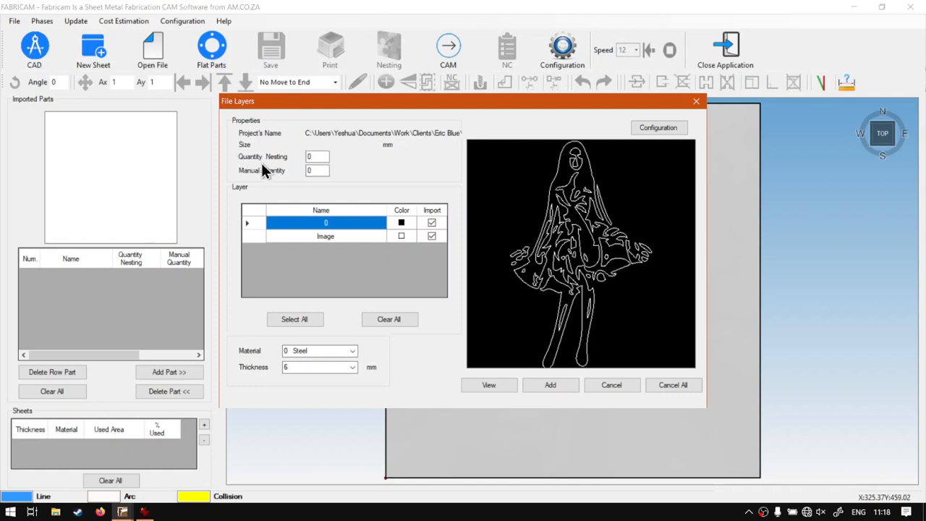
left_click(326, 171)
type("1")
left_click(668, 131)
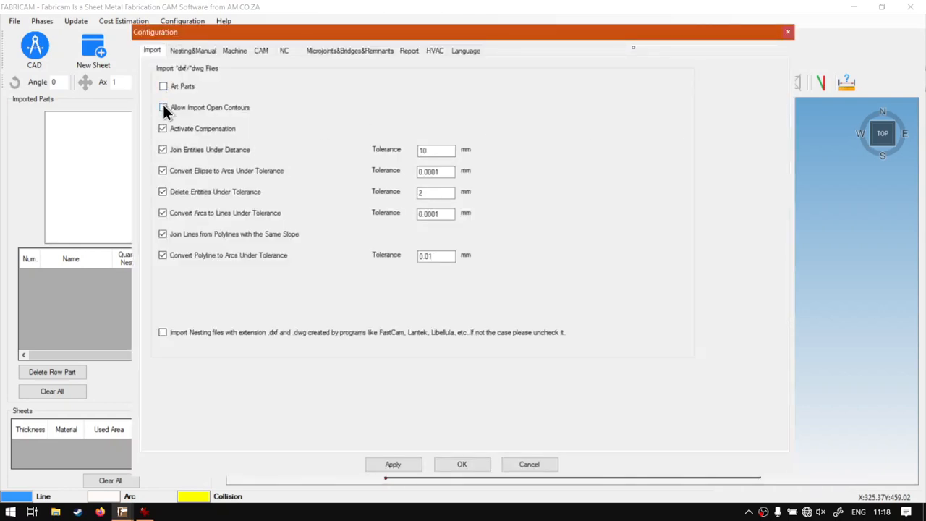
left_click(539, 464)
left_click(542, 388)
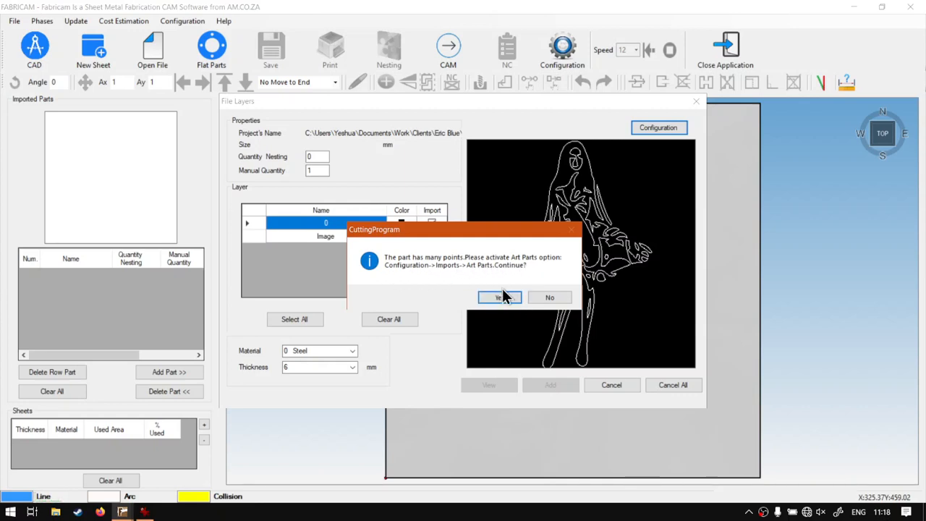
left_click(553, 299)
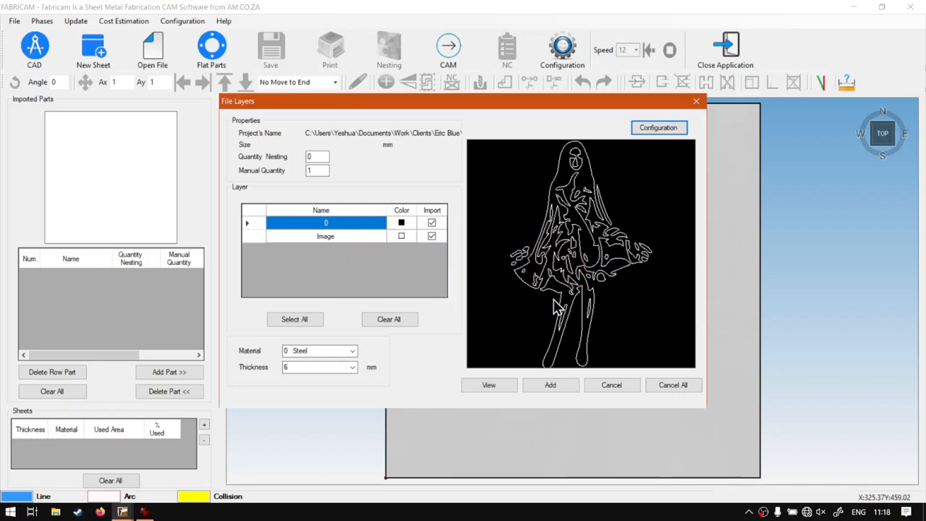
Enable and apply the Art Parts import option for DXF/DWG files, and preview the processed part.
left_click(648, 131)
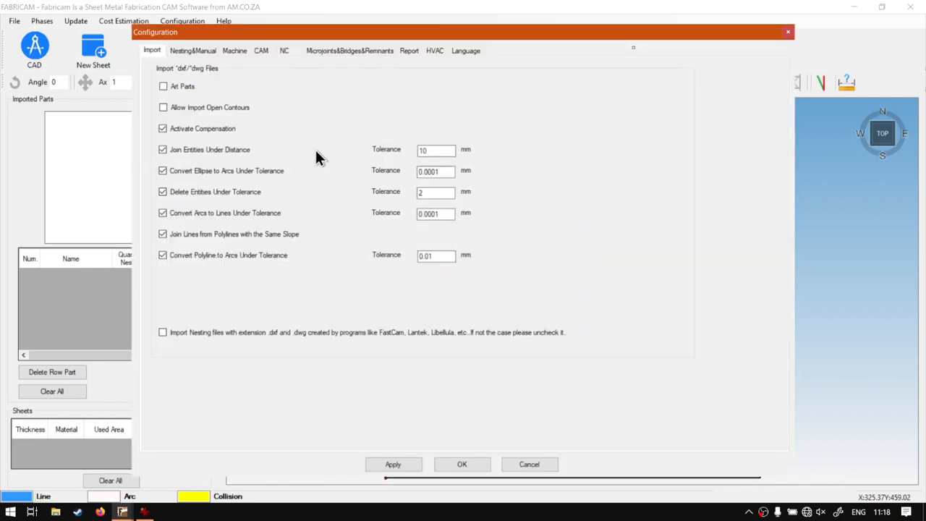
left_click(173, 87)
left_click(399, 464)
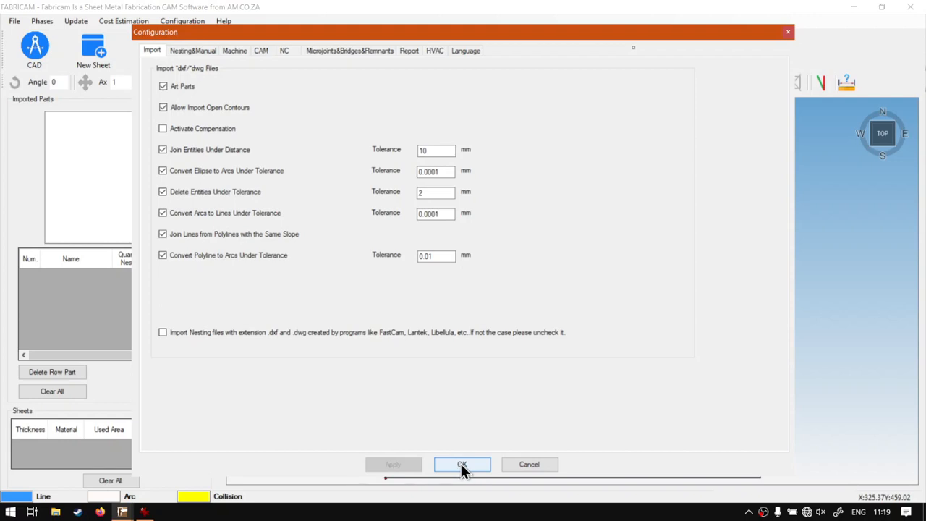
left_click(544, 464)
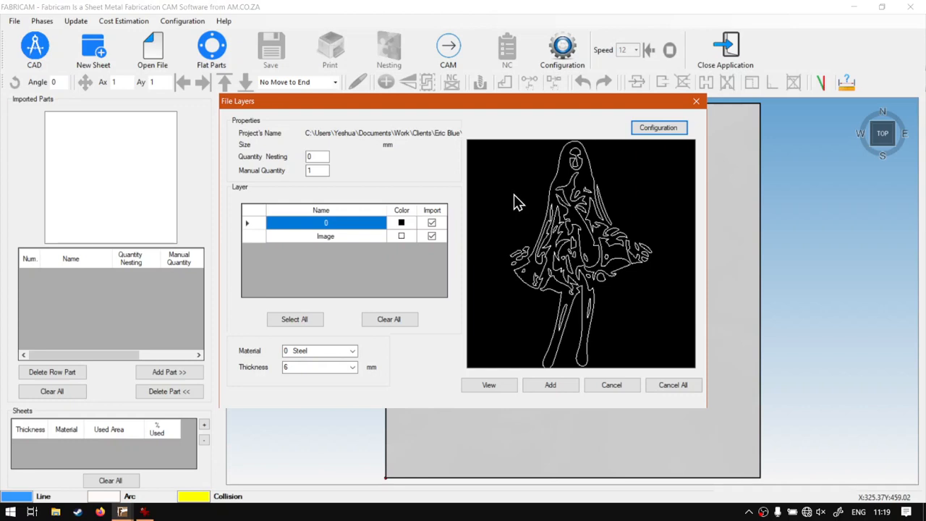
left_click(499, 387)
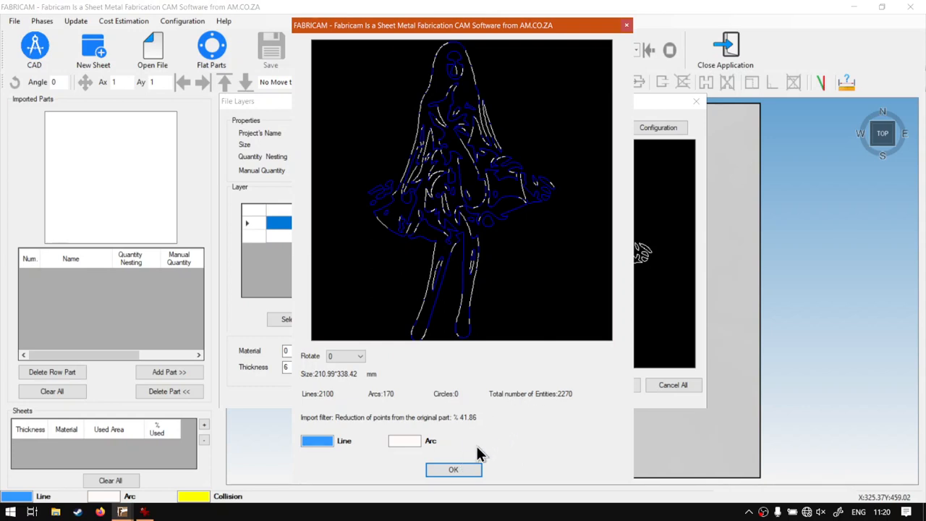
left_click(626, 26)
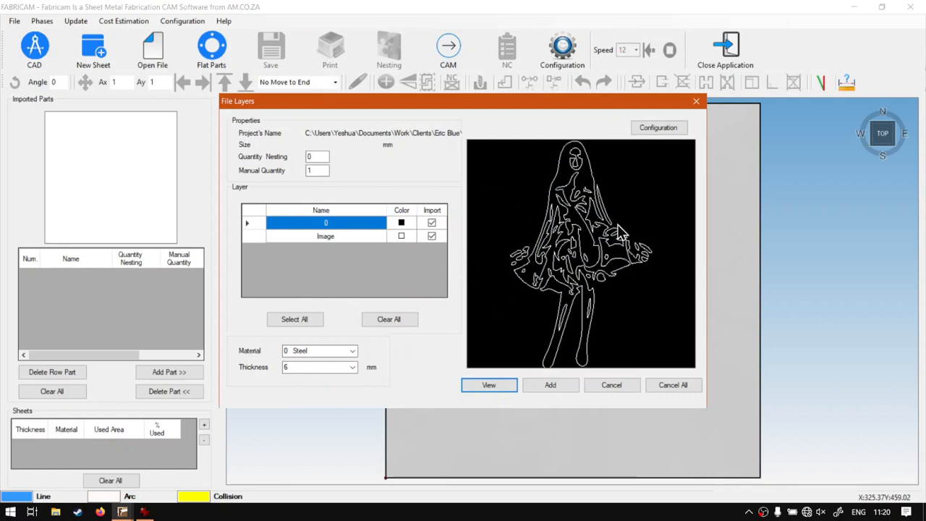
Set the import tolerance for converting polylines to arcs to 0.1 mm and apply it.
left_click(657, 131)
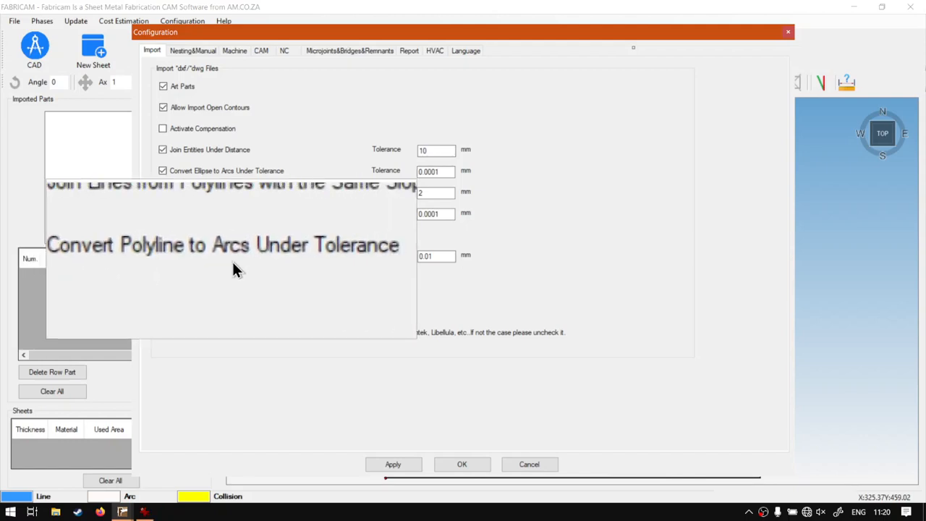
double_click(433, 257)
left_click(442, 258)
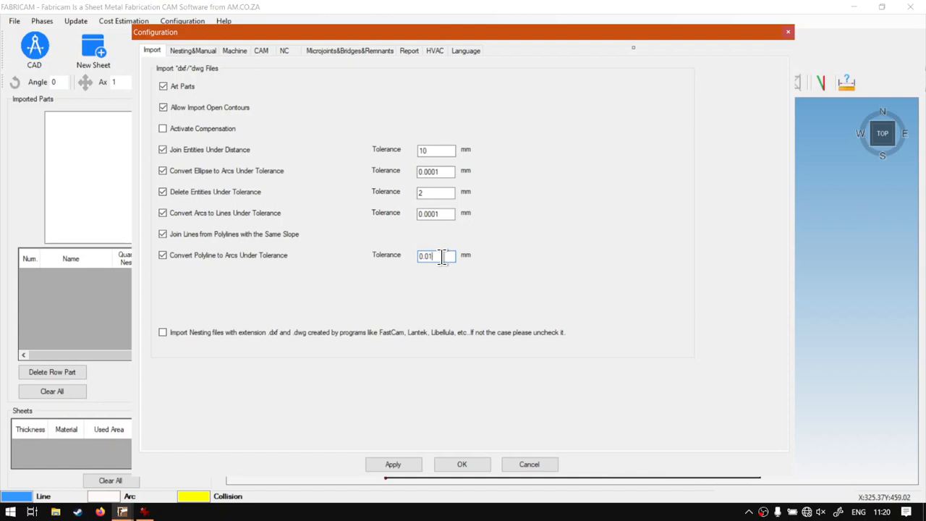
key("BackSpace")
key("BackSpace")
type("1")
left_click(397, 464)
left_click(467, 467)
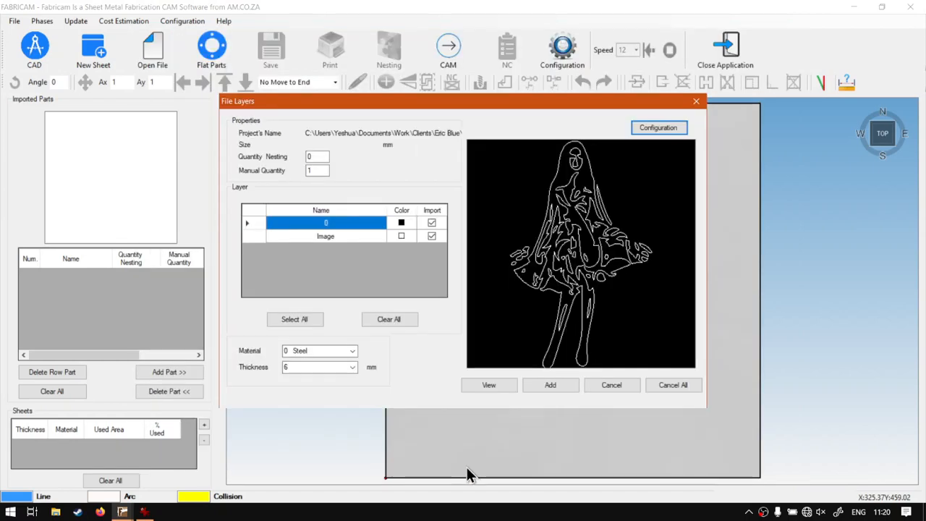
Preview the processed part and examine its entity totals and the percentage of points reduced.
left_click(504, 385)
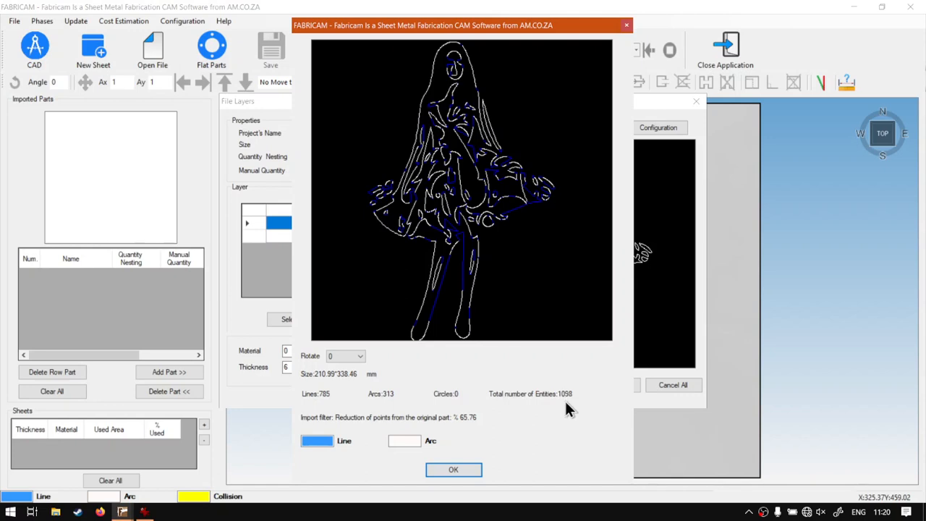
key("super+plus")
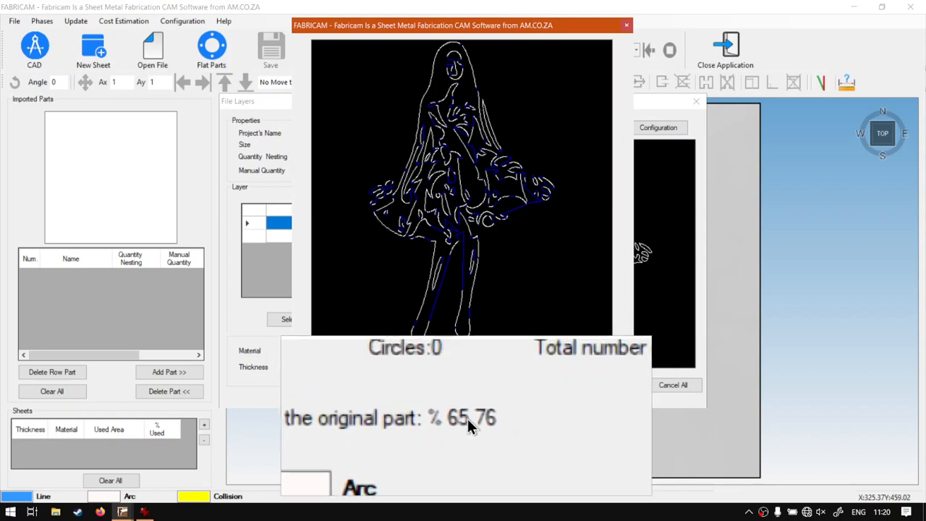
key("super+Escape")
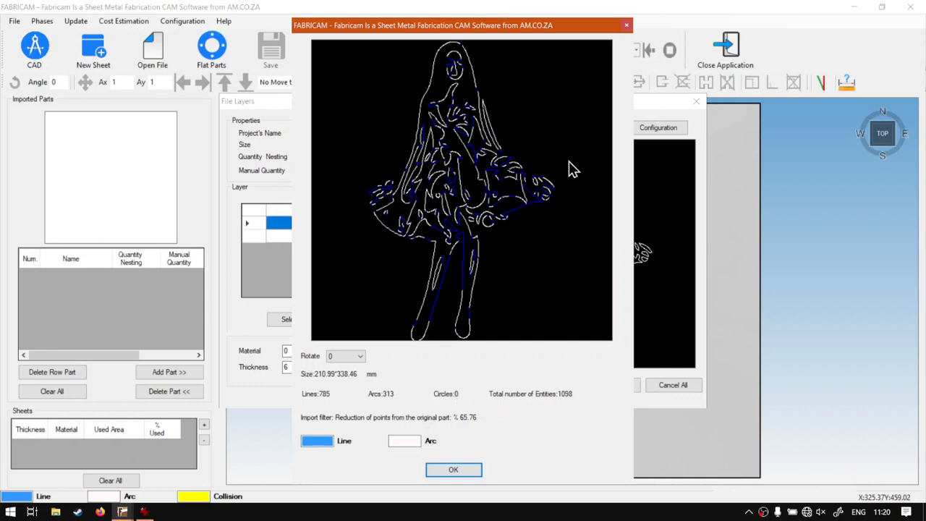
left_click(624, 26)
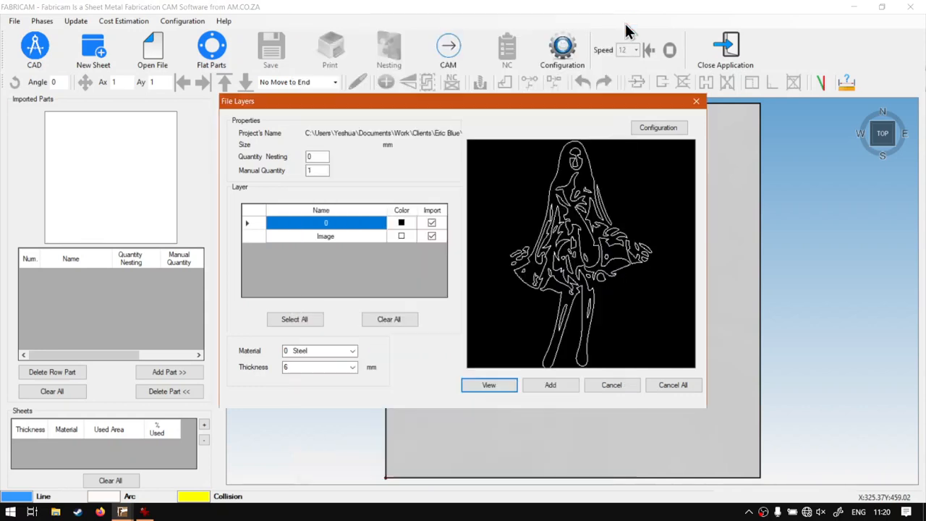
Set the import tolerance for converting polylines to arcs to 0.01 mm.
left_click(653, 132)
double_click(430, 257)
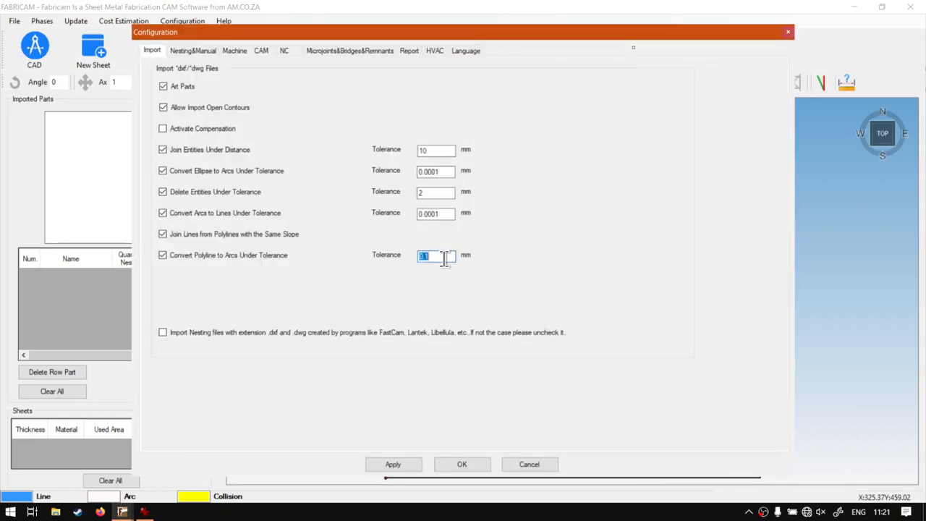
left_click(445, 259)
key("BackSpace")
type("01")
left_click(469, 463)
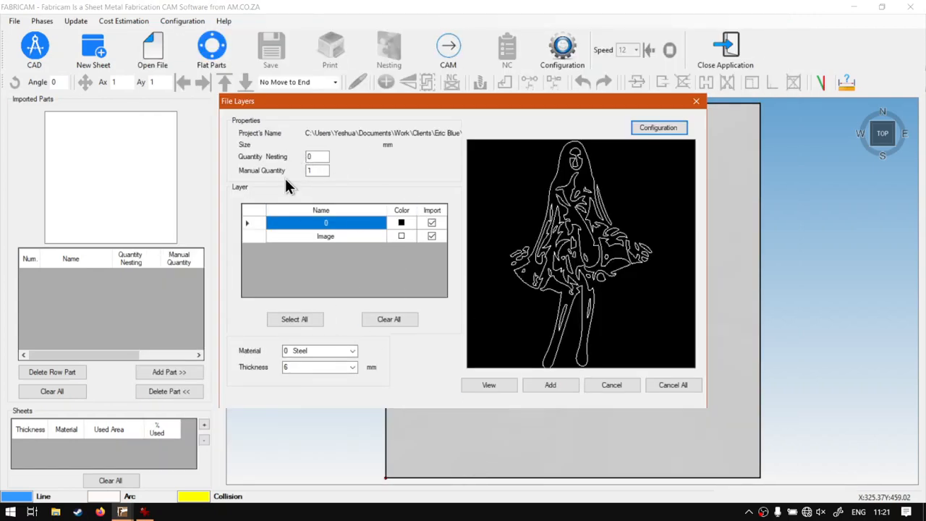
Import the art part and place one copy near the centre of the sheet, at about X 499, Y 475.
left_click(562, 385)
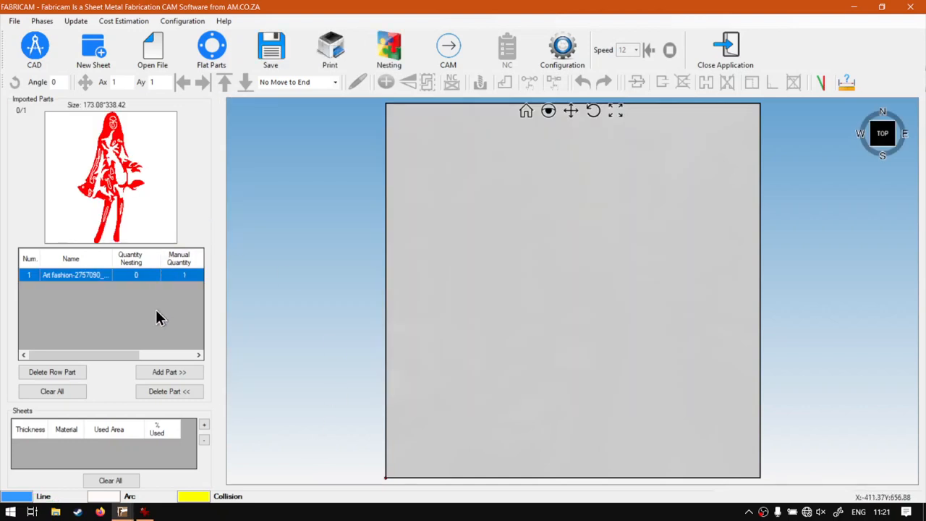
left_click(170, 373)
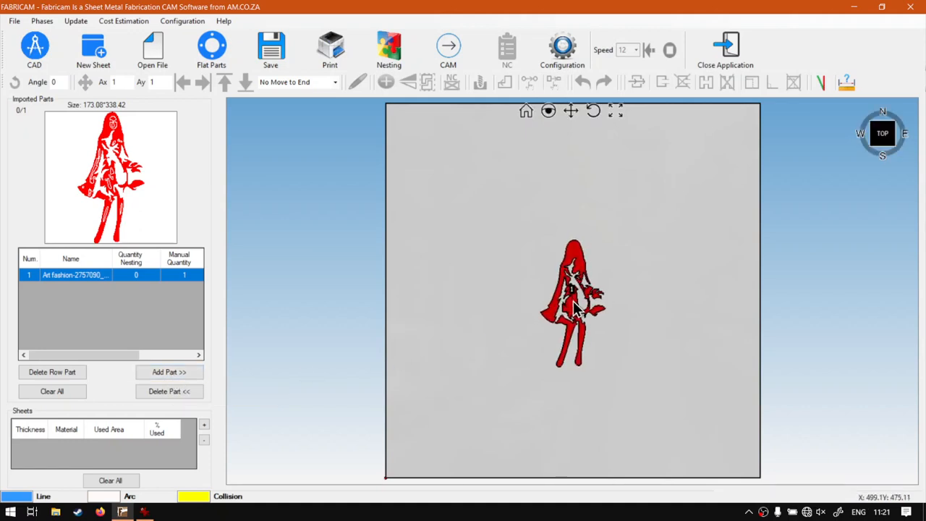
left_click(577, 310)
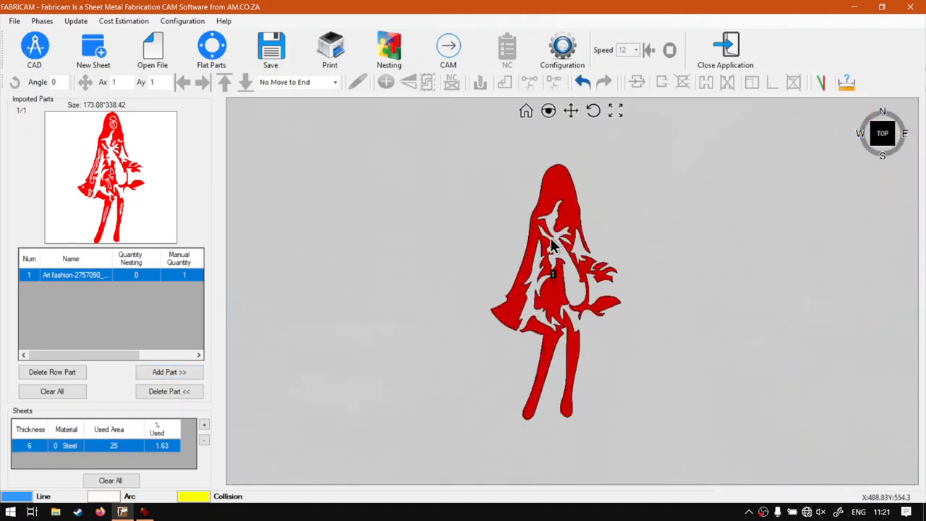
Generate the CAM cutting paths for the art part placed on the sheet.
scroll(551, 246, "up", 2)
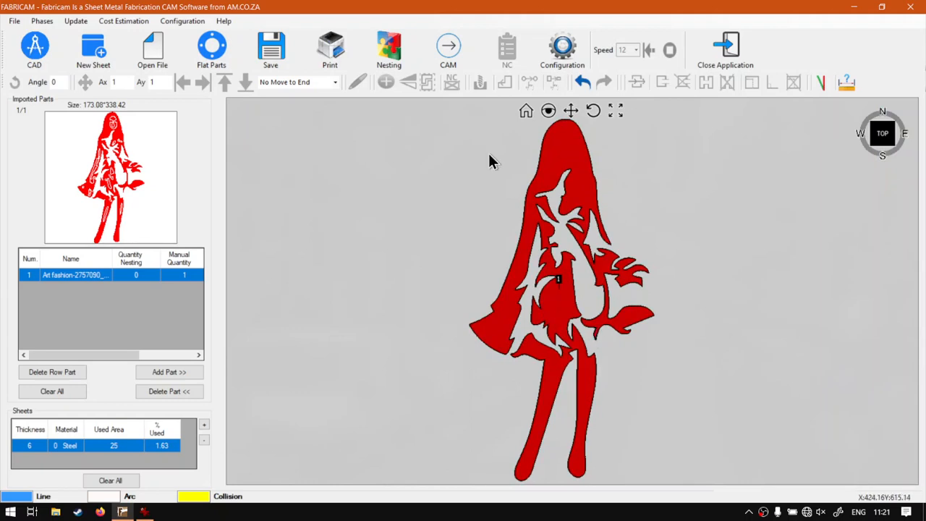
left_click(452, 48)
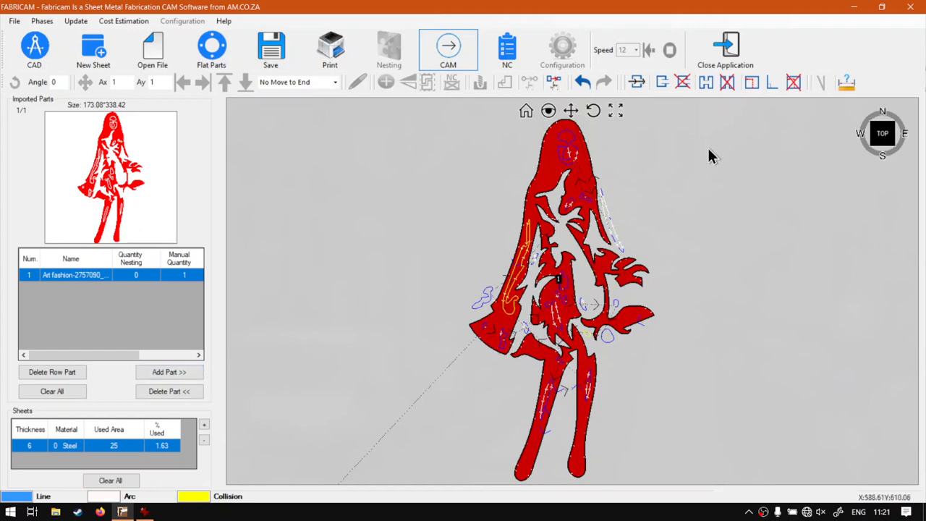
Switch to the browser page at softwaretraining.co.za by minimising the windows covering it.
left_click(855, 7)
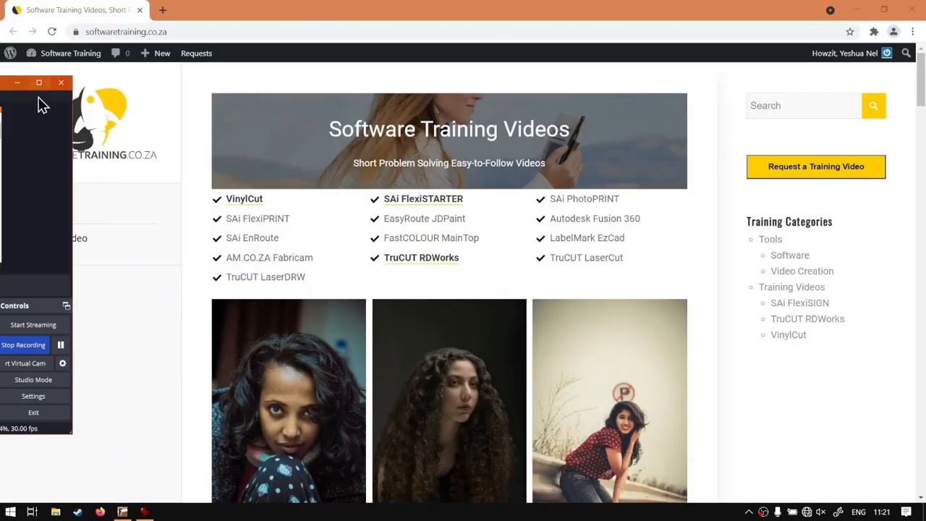
left_click(20, 83)
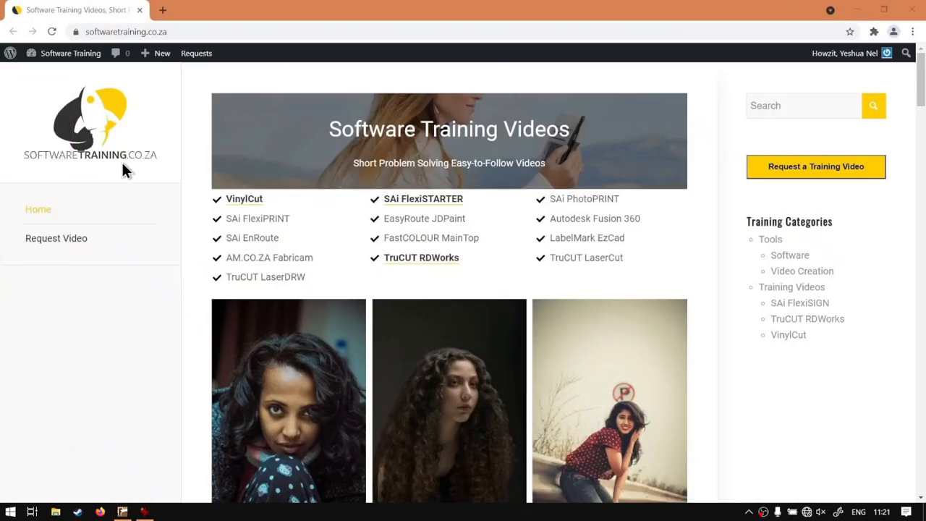